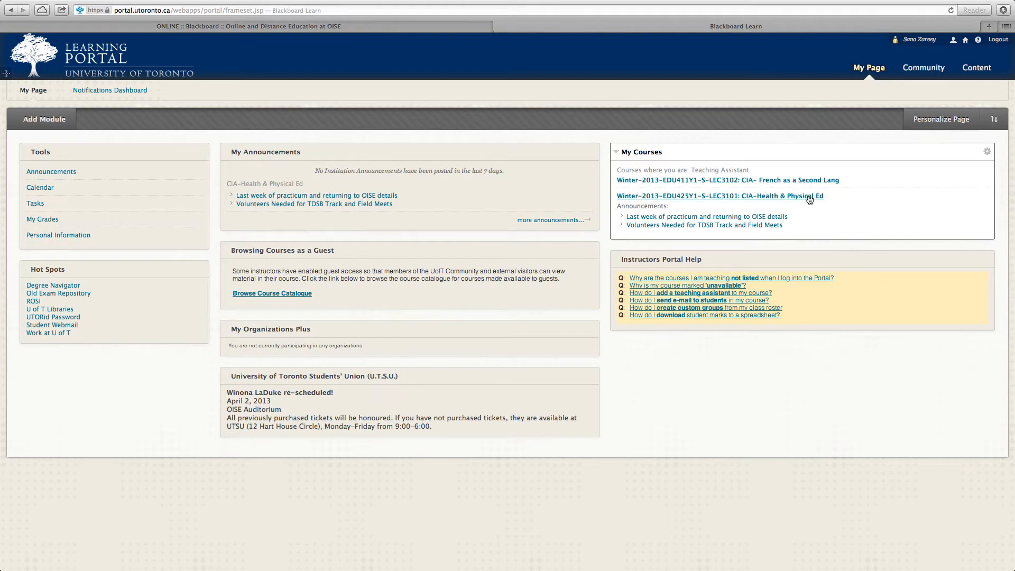
- Open the Portfolios Homepage from the tools of the CIA-Health & Physical Ed course
{"action": "left_click", "coordinate": [755, 197]}
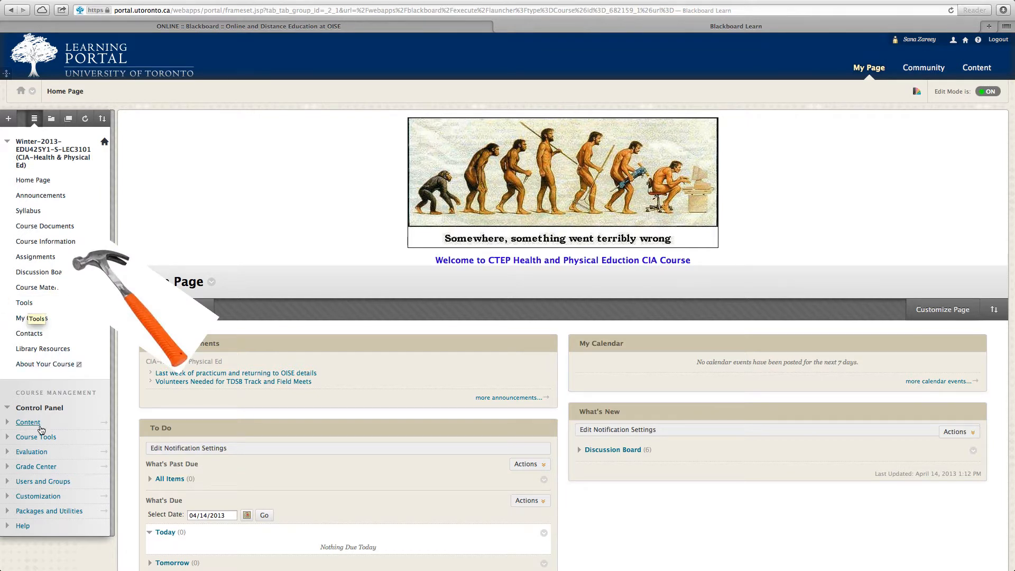
{"action": "left_click", "coordinate": [24, 305]}
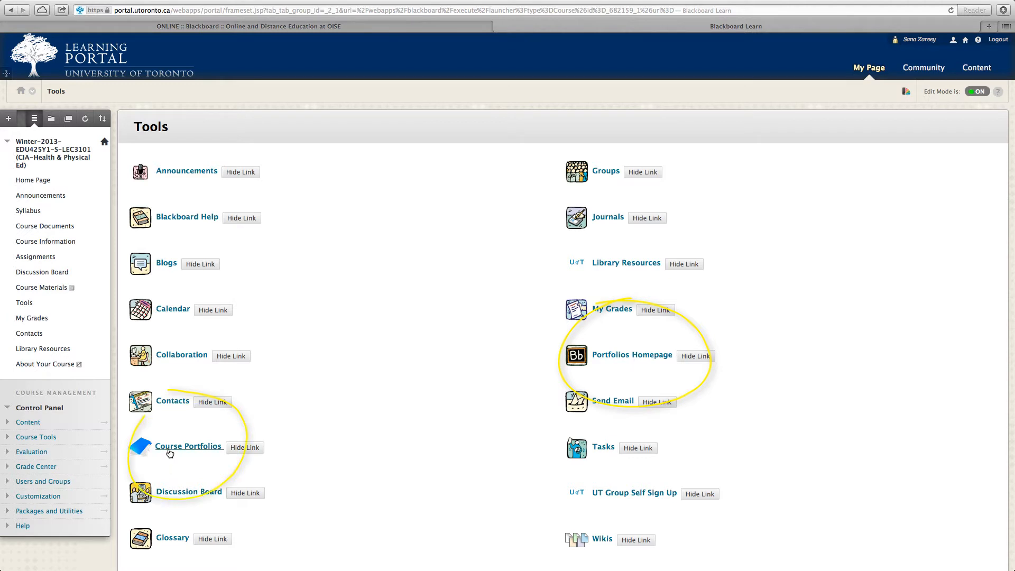
{"action": "left_click", "coordinate": [627, 360]}
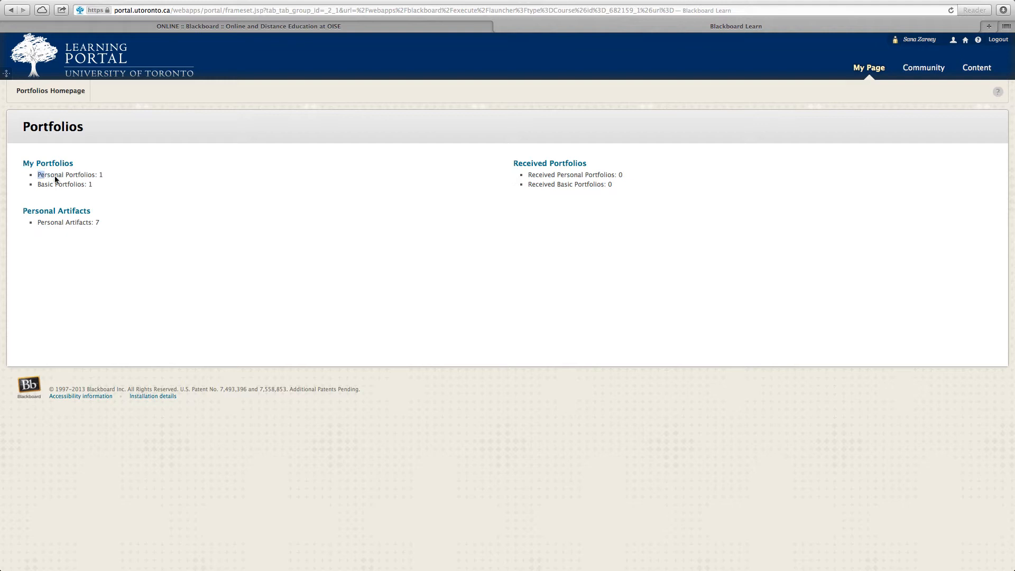
- Review the basic portfolios, personal artifacts and received portfolios listed on the Portfolios page
{"action": "left_click_drag", "start_coordinate": [44, 184], "coordinate": [71, 184]}
{"action": "left_click", "coordinate": [73, 183]}
{"action": "left_click_drag", "start_coordinate": [47, 222], "coordinate": [80, 223]}
{"action": "left_click", "coordinate": [79, 223]}
{"action": "left_click_drag", "start_coordinate": [505, 171], "coordinate": [617, 185]}
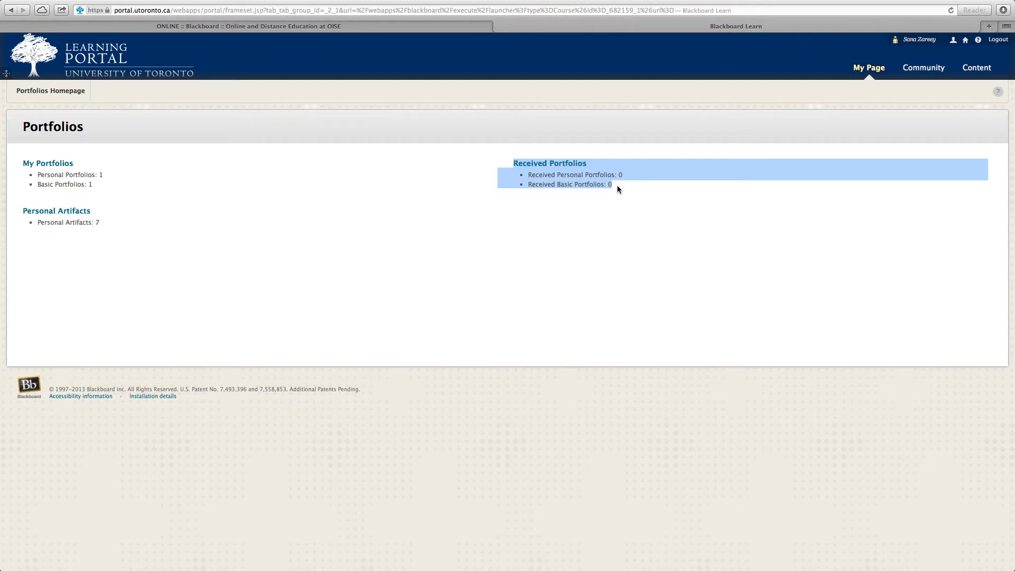
{"action": "left_click_drag", "start_coordinate": [617, 185], "coordinate": [472, 163]}
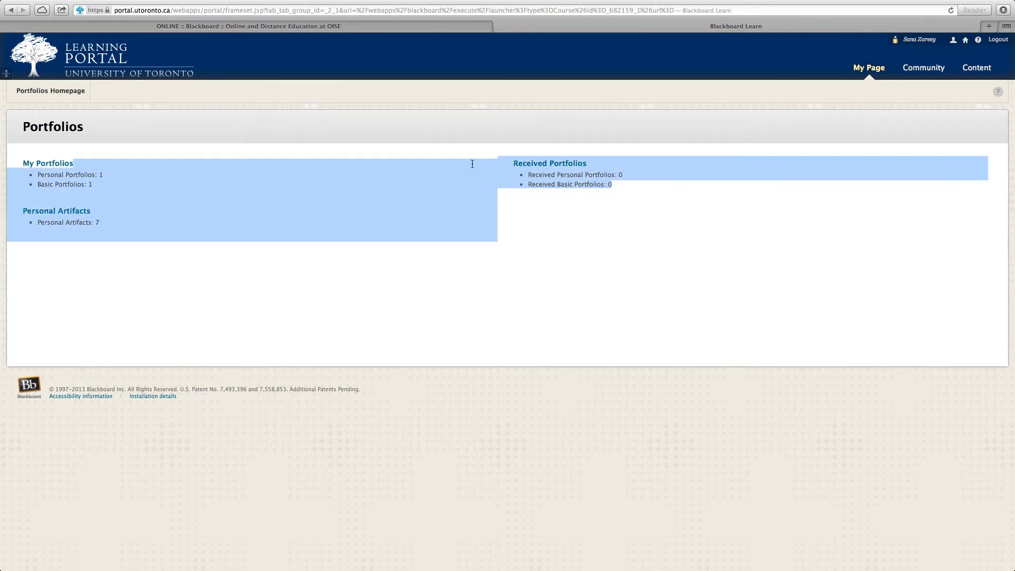
{"action": "left_click", "coordinate": [472, 163]}
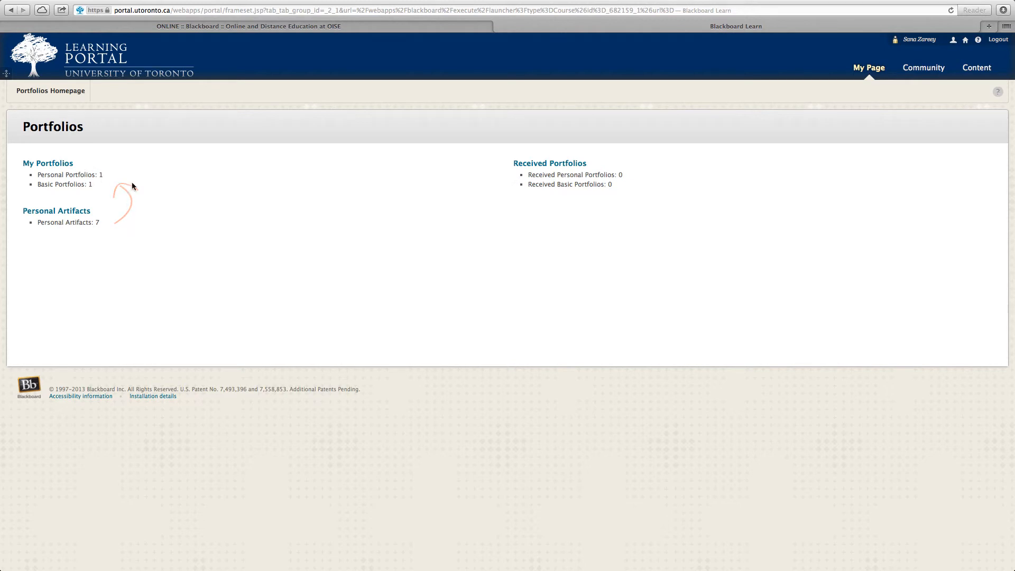
- Start a new personal artifact and name it "Reflective Piece #1"
{"action": "left_click", "coordinate": [75, 210]}
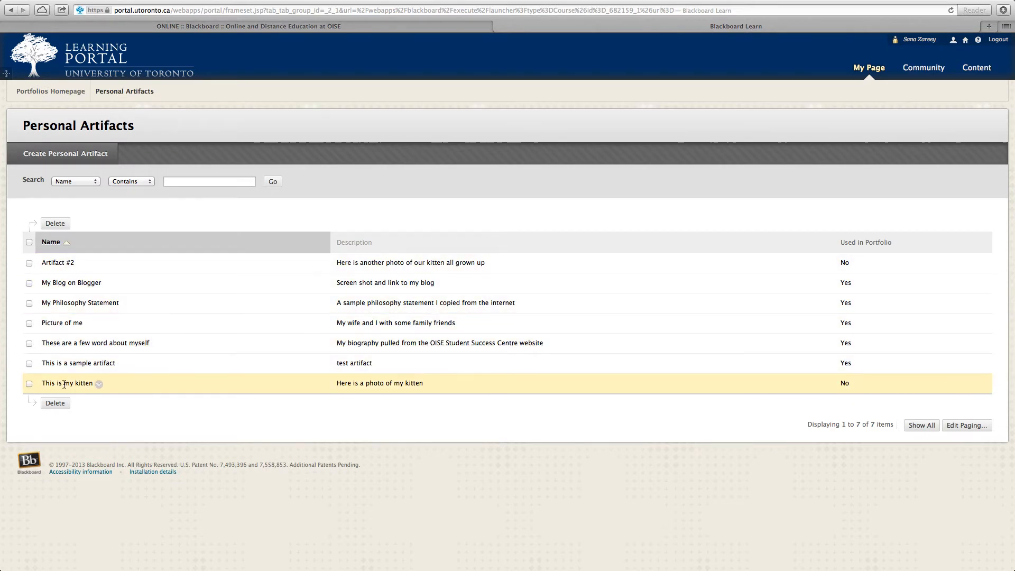
{"action": "left_click", "coordinate": [80, 161]}
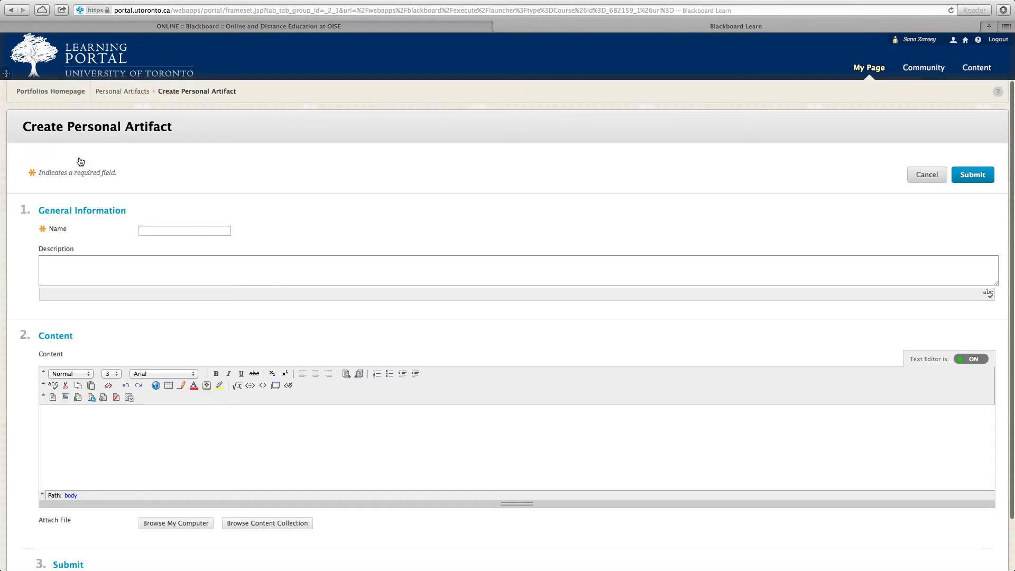
{"action": "left_click", "coordinate": [156, 233]}
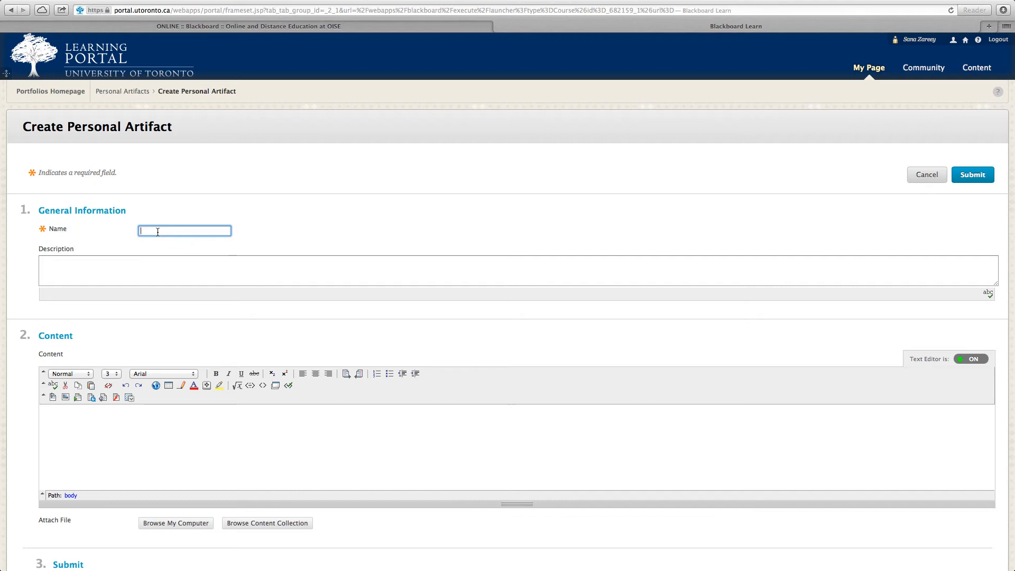
{"action": "type", "text": "Reflective Peice"}
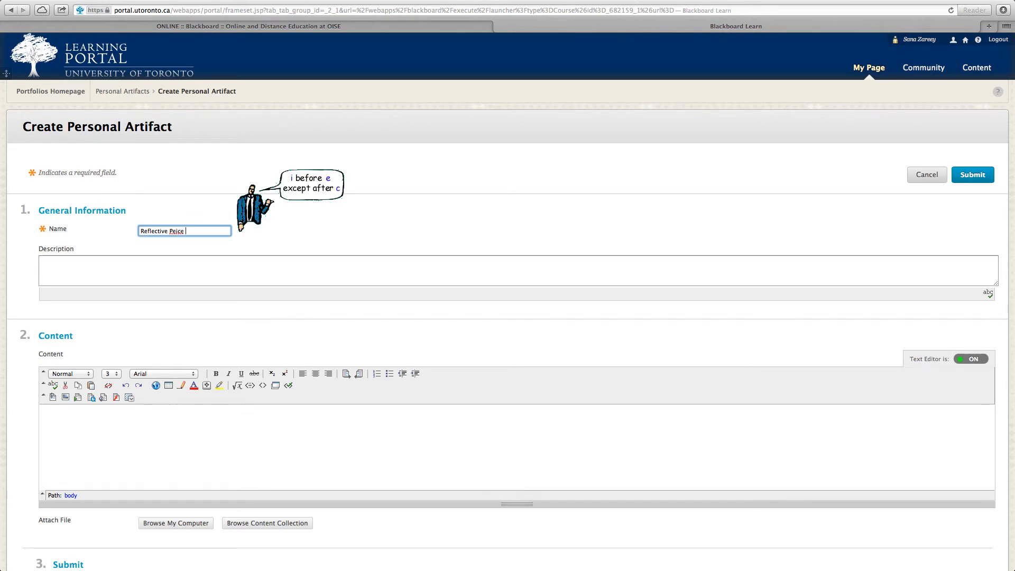
{"action": "key", "text": "BackSpace"}
{"action": "key", "text": "BackSpace"}
{"action": "key", "text": "BackSpace"}
{"action": "key", "text": "BackSpace"}
{"action": "key", "text": "BackSpace"}
{"action": "type", "text": "iece #1"}
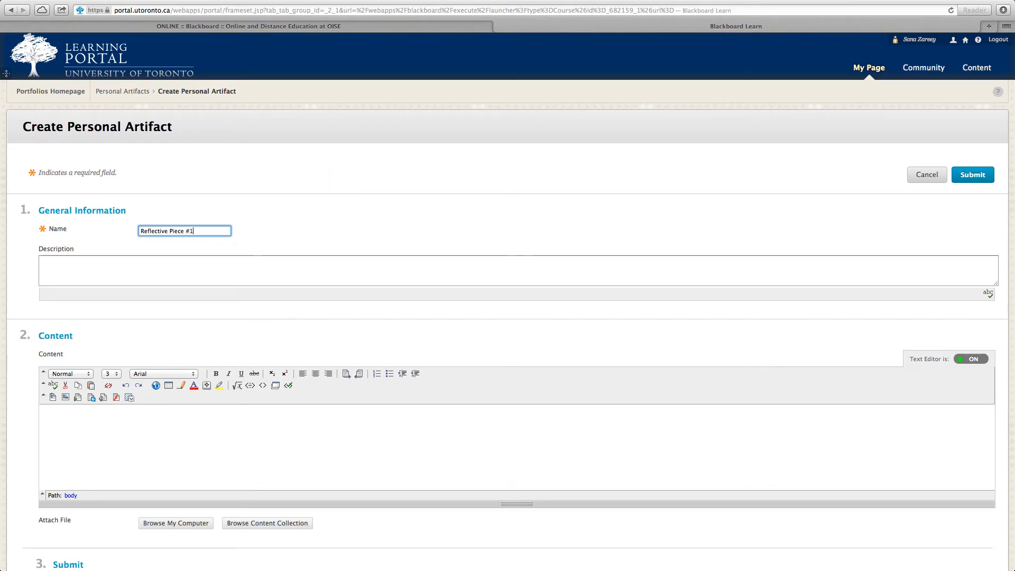
- Enter "Reflective sample piece" as the artifact's description
{"action": "key", "text": "Tab"}
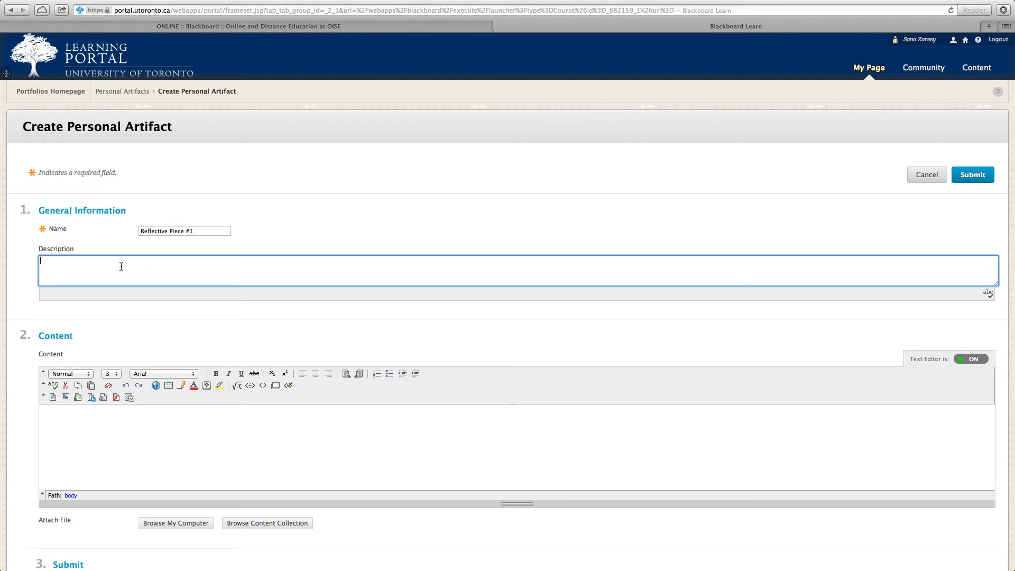
{"action": "type", "text": "REflective sample piece"}
- Write "I made my reflective piece in powerpoint and the file is attached" in the artifact's content, followed by a new line
{"action": "left_click", "coordinate": [226, 418]}
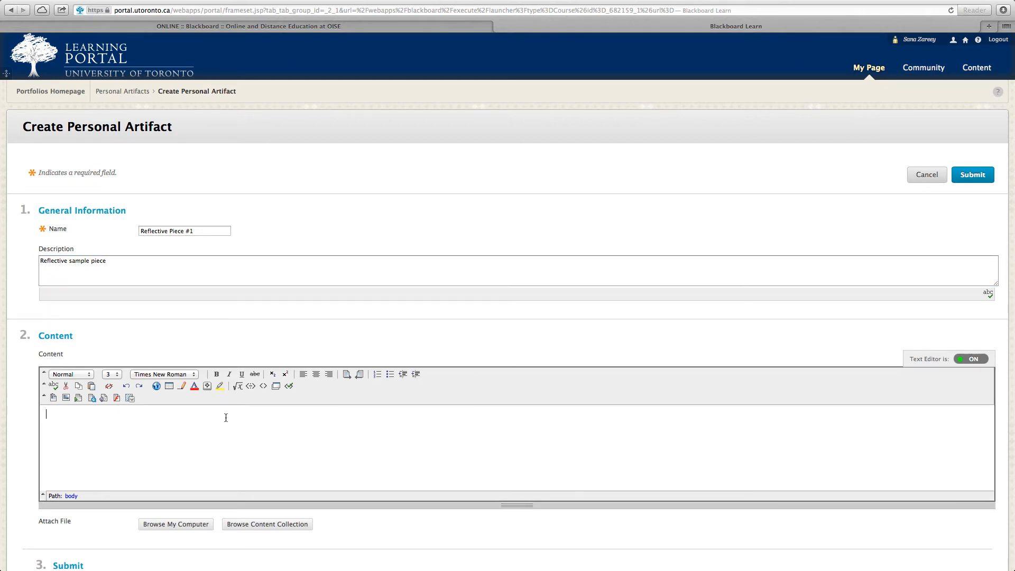
{"action": "scroll", "coordinate": [36, 350], "scroll_direction": "down", "scroll_amount": 2}
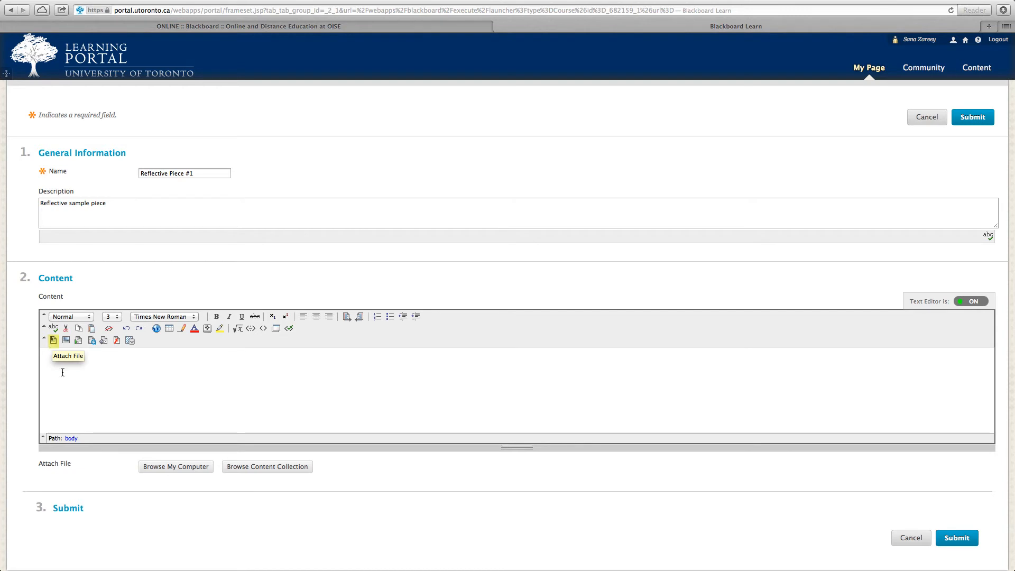
{"action": "type", "text": "I made my reflective piece in power"}
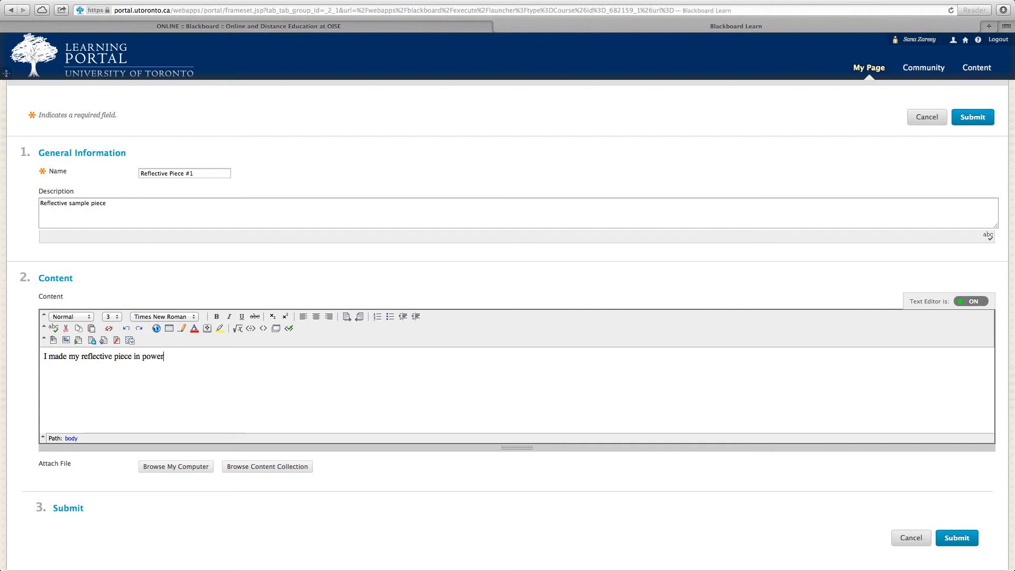
{"action": "type", "text": "point and the file is attached"}
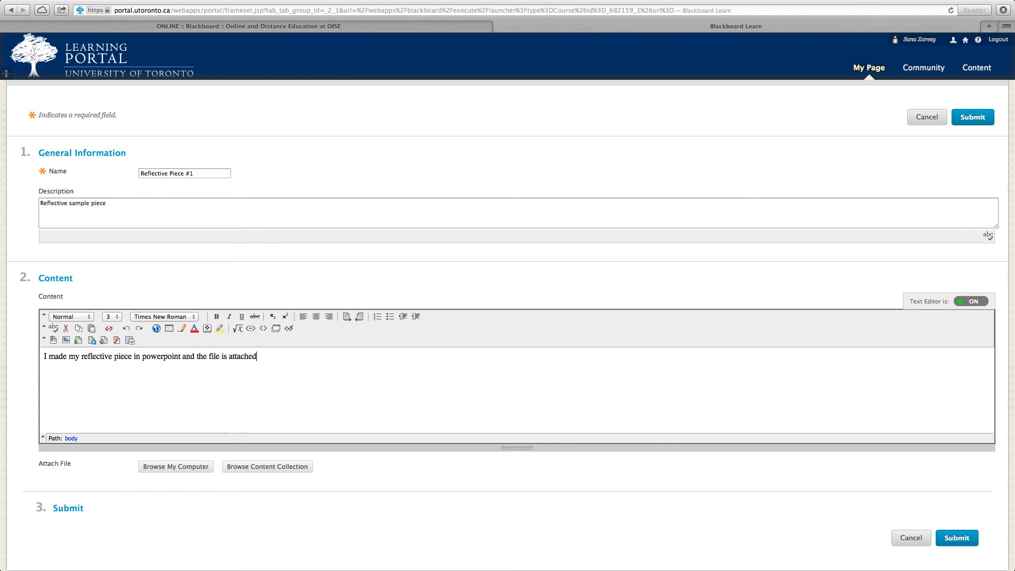
{"action": "key", "text": "Return"}
{"action": "left_click", "coordinate": [54, 341]}
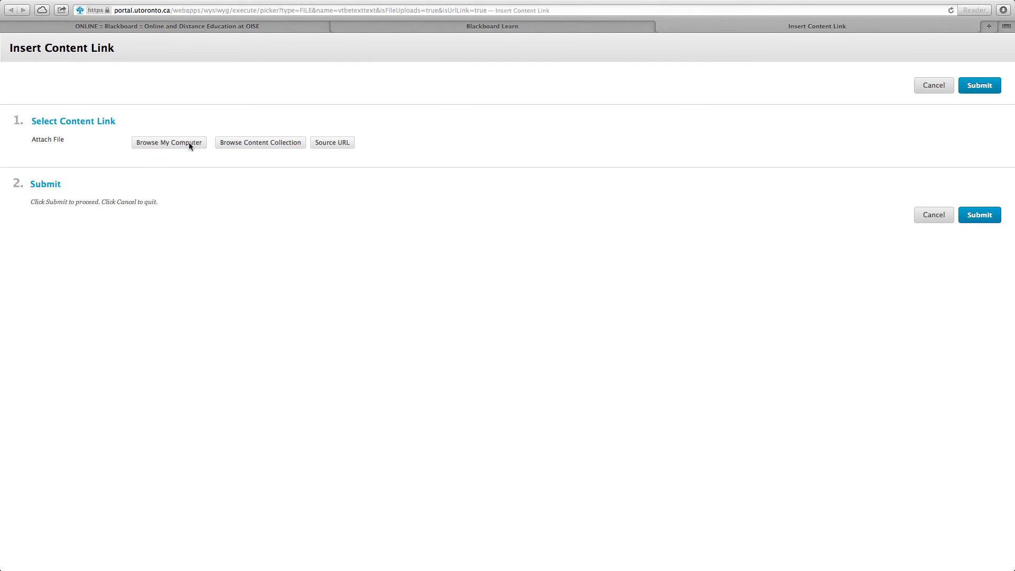
{"action": "left_click", "coordinate": [189, 142]}
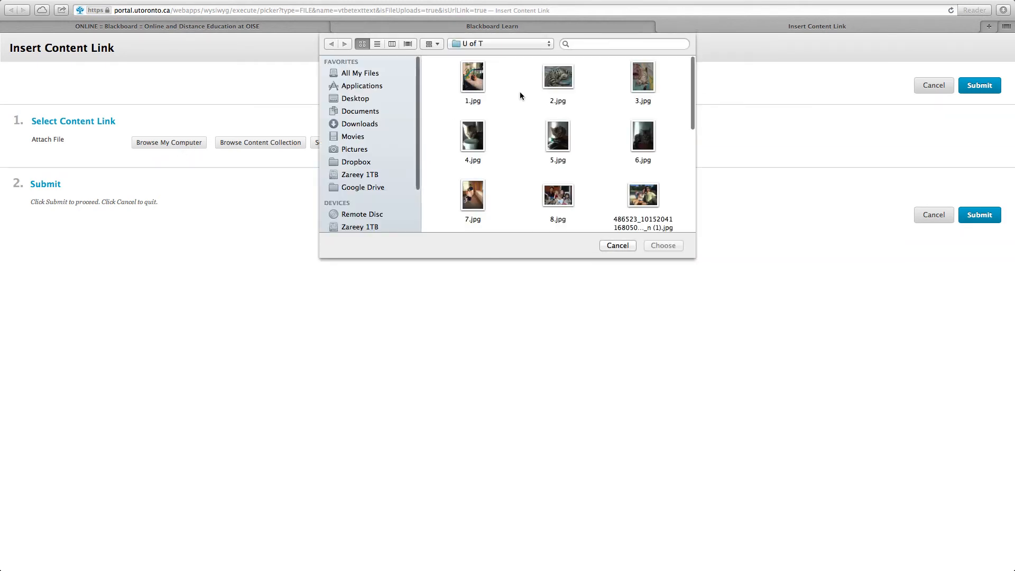
{"action": "scroll", "coordinate": [519, 100], "scroll_direction": "down", "scroll_amount": 5}
{"action": "scroll", "coordinate": [520, 111], "scroll_direction": "down", "scroll_amount": 2}
{"action": "left_click", "coordinate": [624, 247]}
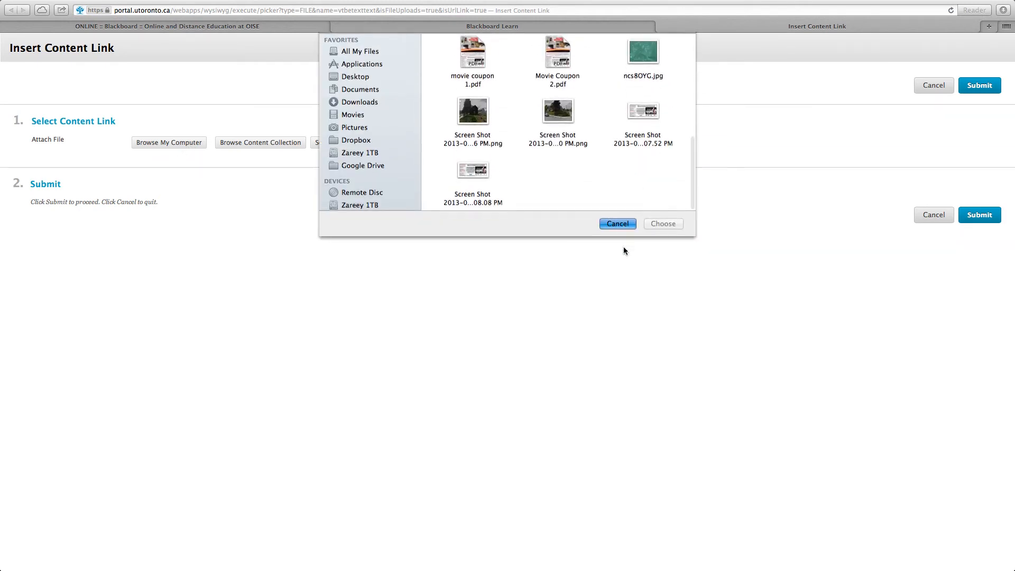
{"action": "left_click", "coordinate": [938, 217]}
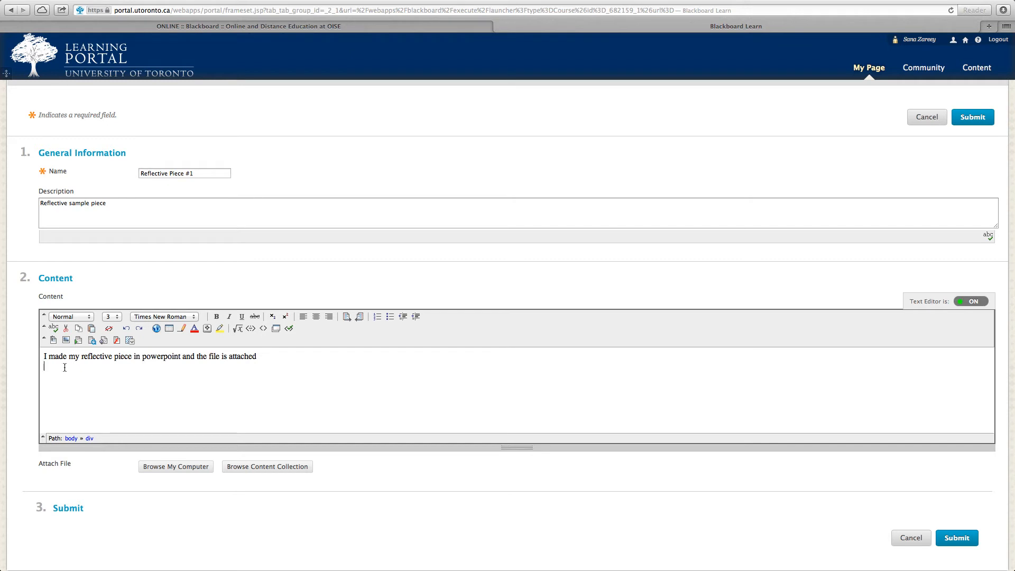
{"action": "double_click", "coordinate": [99, 357]}
{"action": "left_click", "coordinate": [91, 369]}
{"action": "left_click_drag", "start_coordinate": [92, 370], "coordinate": [50, 353]}
{"action": "left_click", "coordinate": [139, 380]}
{"action": "left_click_drag", "start_coordinate": [186, 387], "coordinate": [1, 320]}
{"action": "left_click", "coordinate": [181, 376]}
{"action": "double_click", "coordinate": [56, 381]}
{"action": "scroll", "coordinate": [57, 381], "scroll_direction": "up", "scroll_amount": 1}
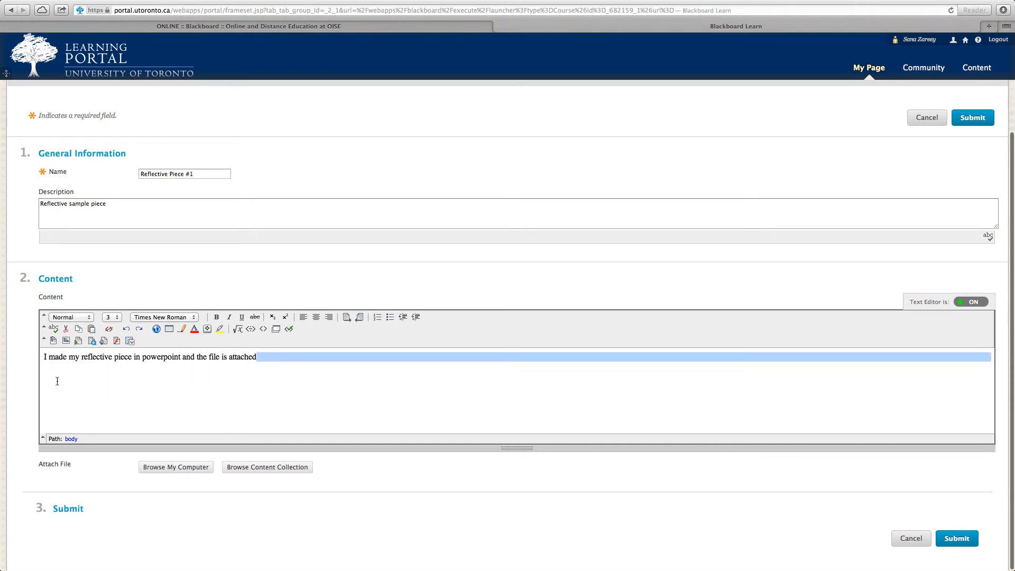
{"action": "left_click_drag", "start_coordinate": [268, 386], "coordinate": [4, 332]}
{"action": "left_click", "coordinate": [138, 376]}
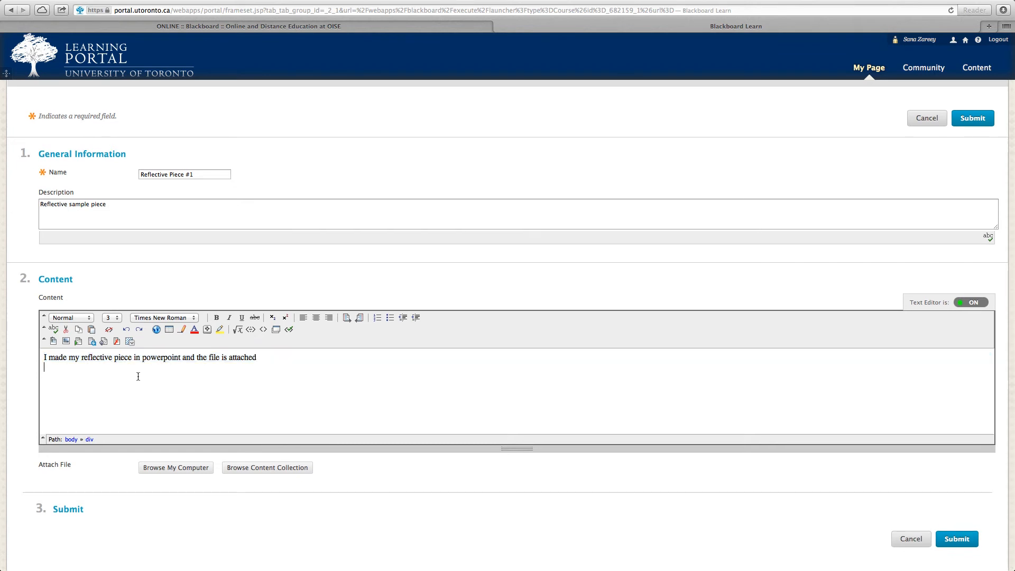
{"action": "left_click", "coordinate": [54, 342]}
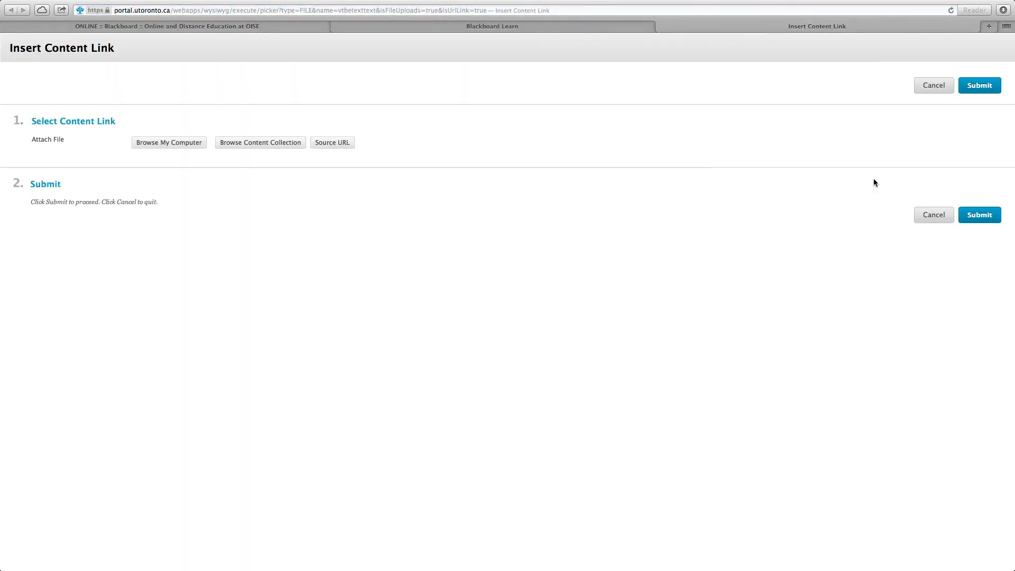
{"action": "left_click", "coordinate": [933, 215]}
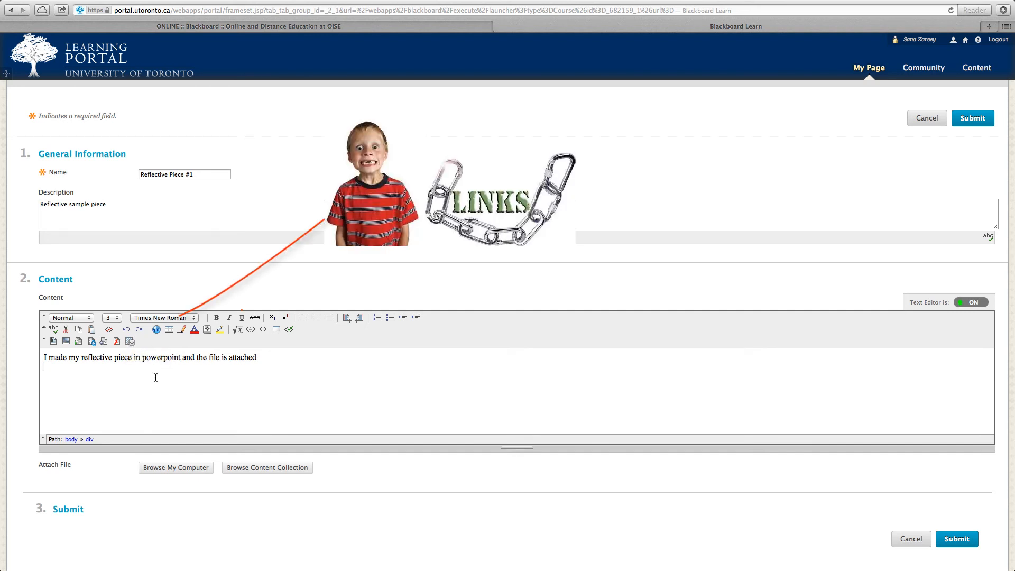
- Replace all of the artifact's content text with "Click here to visit my blog"
{"action": "key", "text": "super+a"}
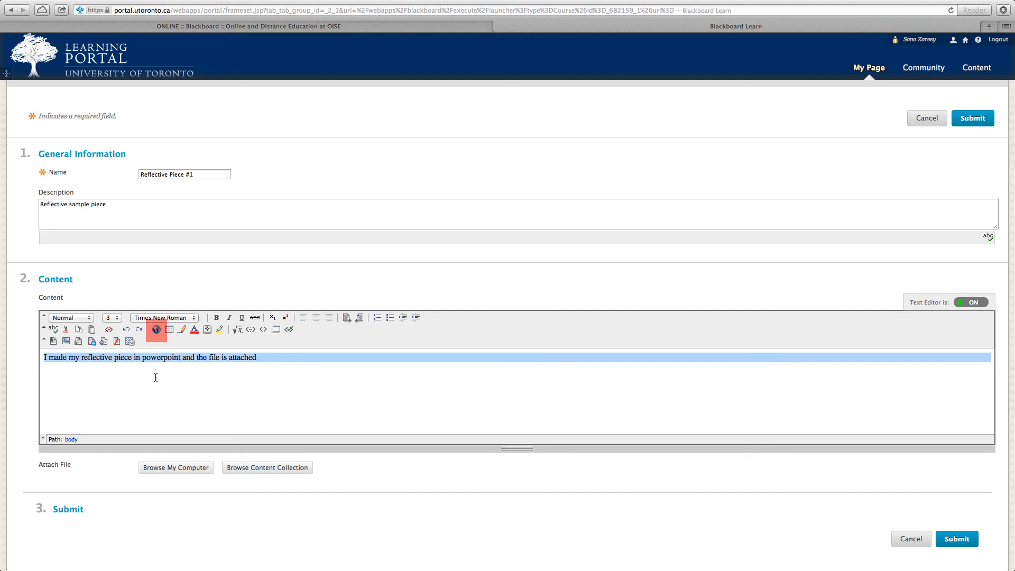
{"action": "type", "text": "Clic"}
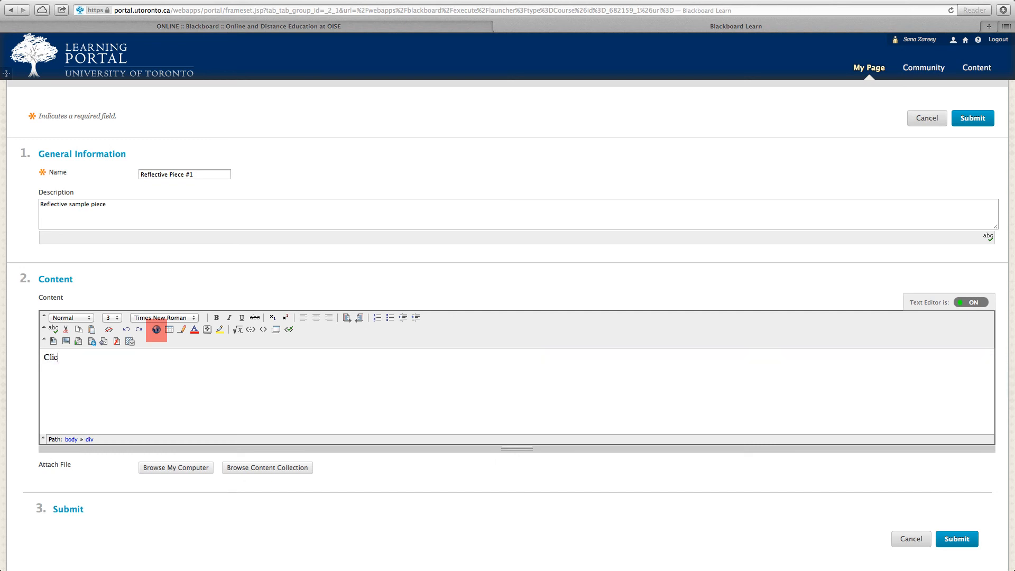
{"action": "type", "text": "k here to visit my blog"}
{"action": "double_click", "coordinate": [66, 358]}
{"action": "left_click", "coordinate": [157, 331]}
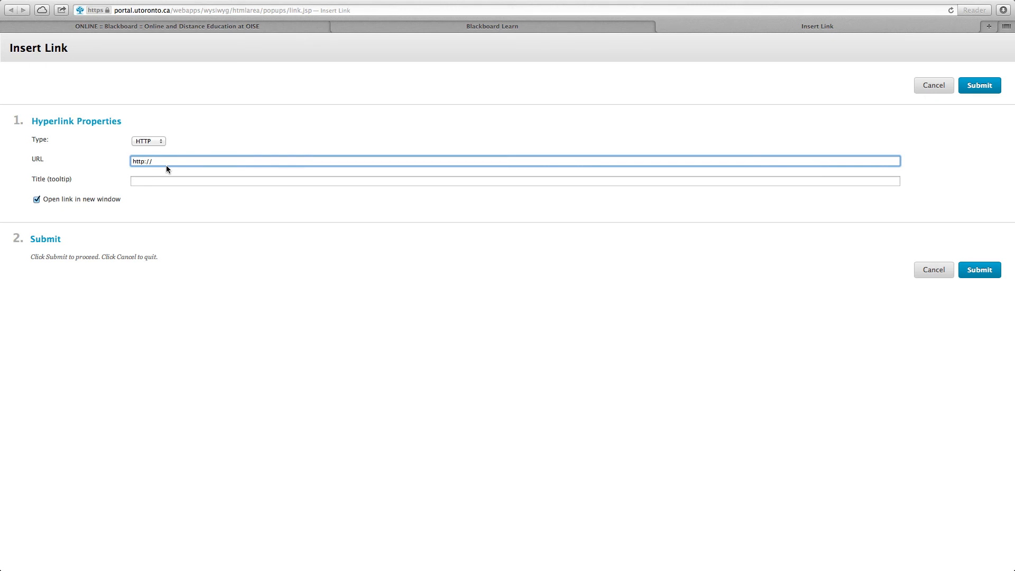
{"action": "type", "text": "www."}
{"action": "type", "text": "sanablog.blogspot.ca"}
{"action": "left_click", "coordinate": [978, 271]}
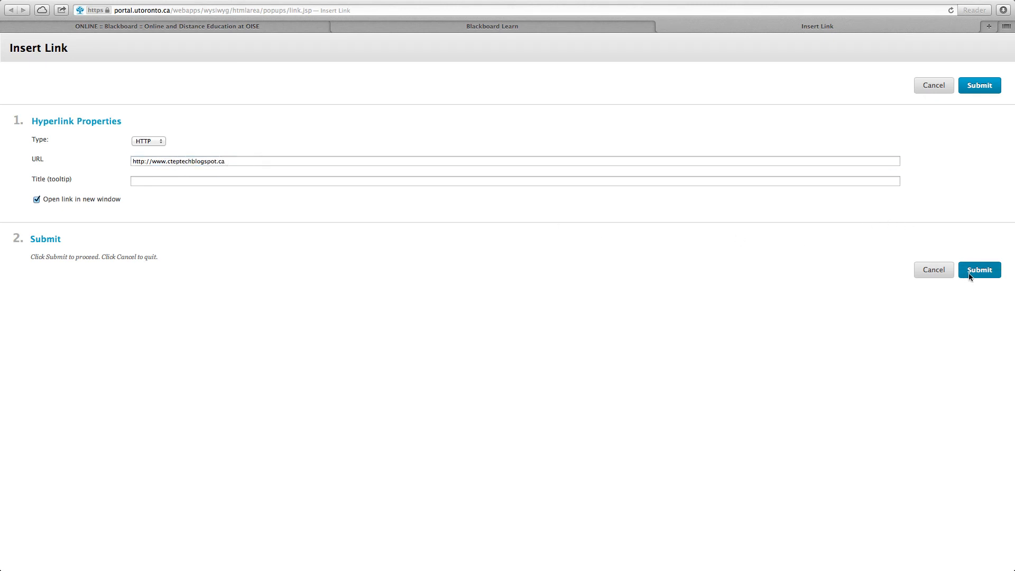
{"action": "left_click", "coordinate": [158, 364]}
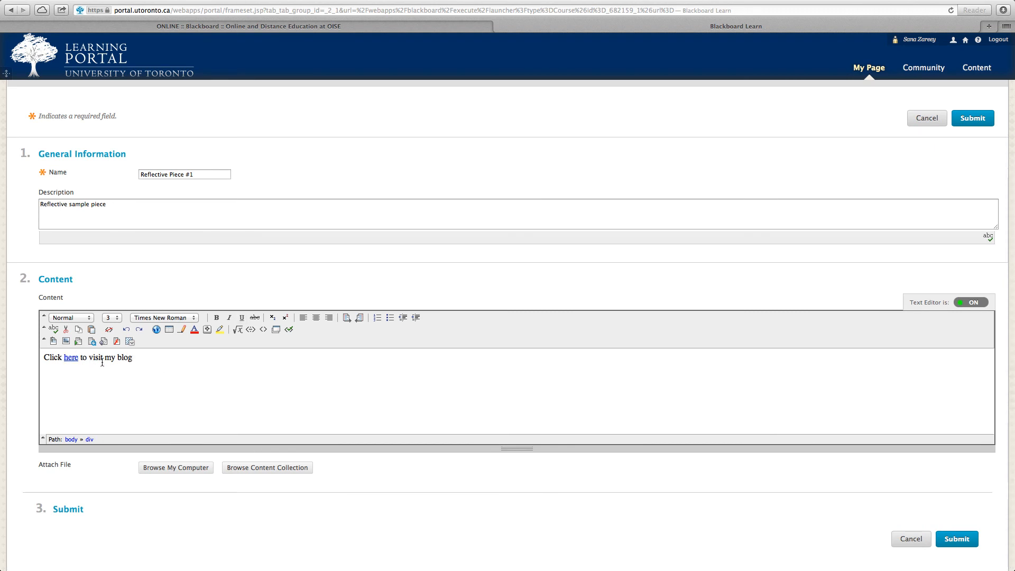
{"action": "left_click", "coordinate": [957, 539]}
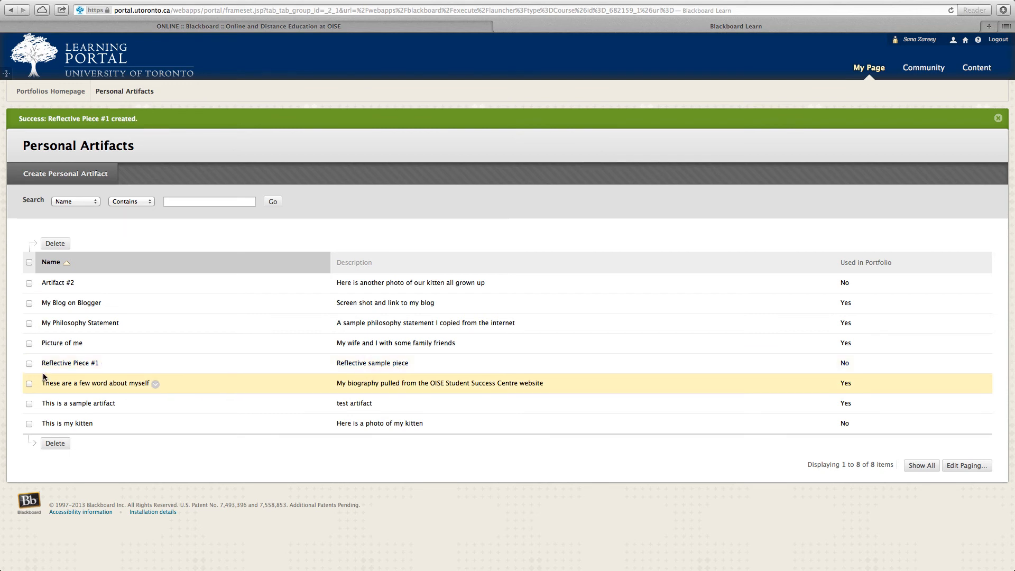
- Check the name, description and portfolio usage of Reflective Piece #1 in the artifact list
{"action": "left_click_drag", "start_coordinate": [90, 362], "coordinate": [101, 363]}
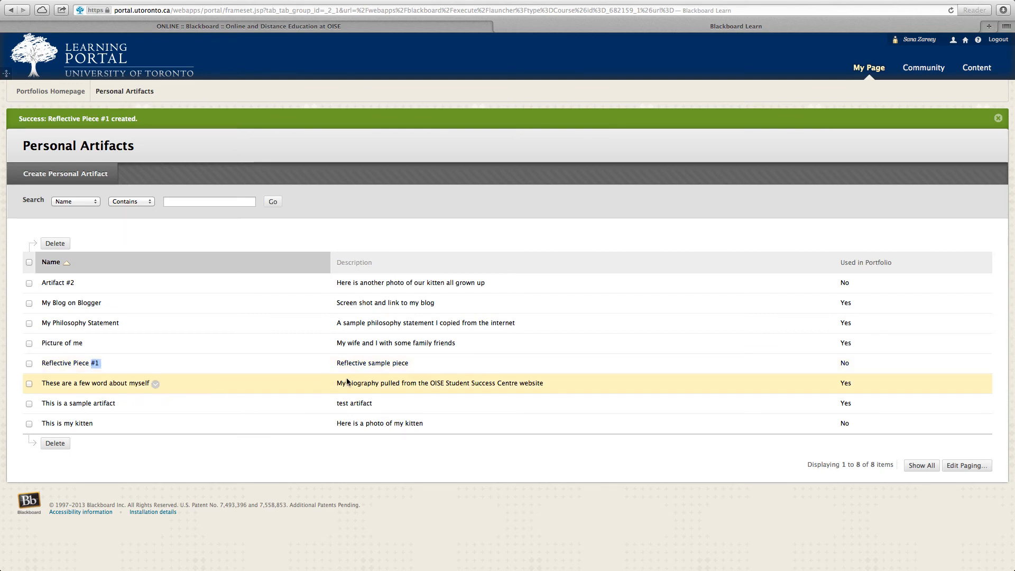
{"action": "left_click", "coordinate": [364, 363]}
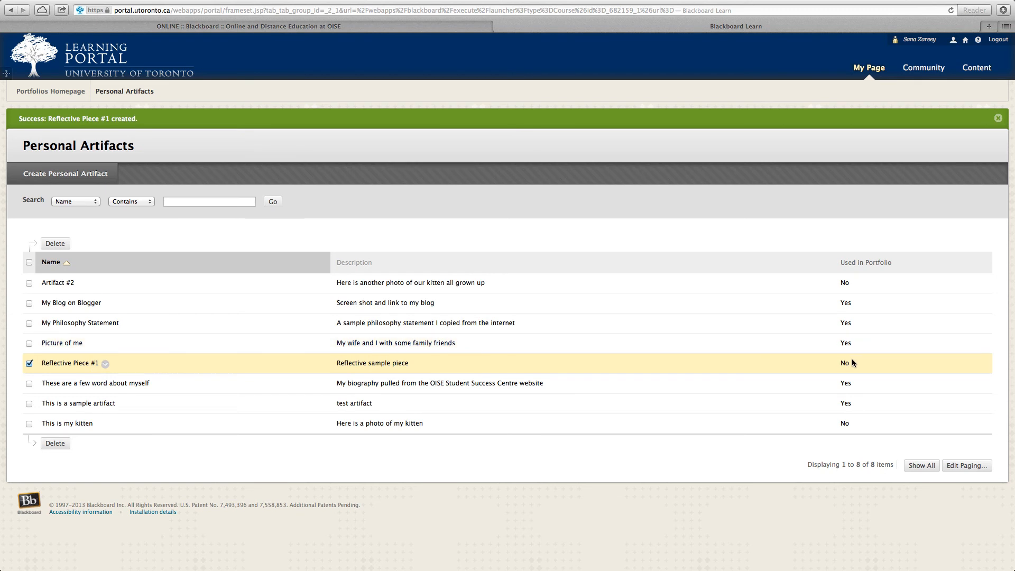
{"action": "left_click_drag", "start_coordinate": [853, 363], "coordinate": [841, 363]}
{"action": "left_click_drag", "start_coordinate": [852, 363], "coordinate": [838, 363]}
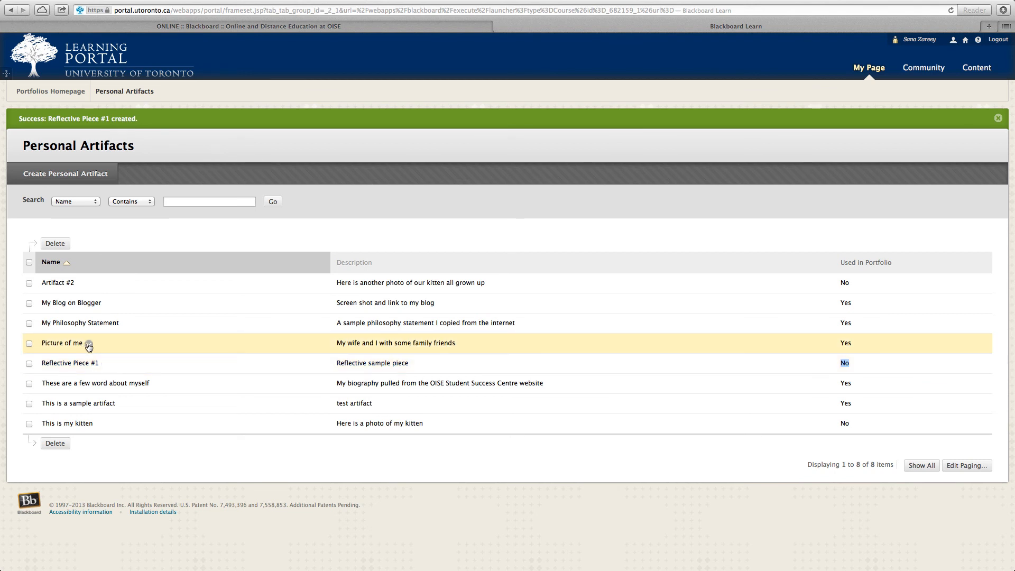
- Open the "Picture of me" artifact for editing and view the image in its content
{"action": "left_click", "coordinate": [89, 344]}
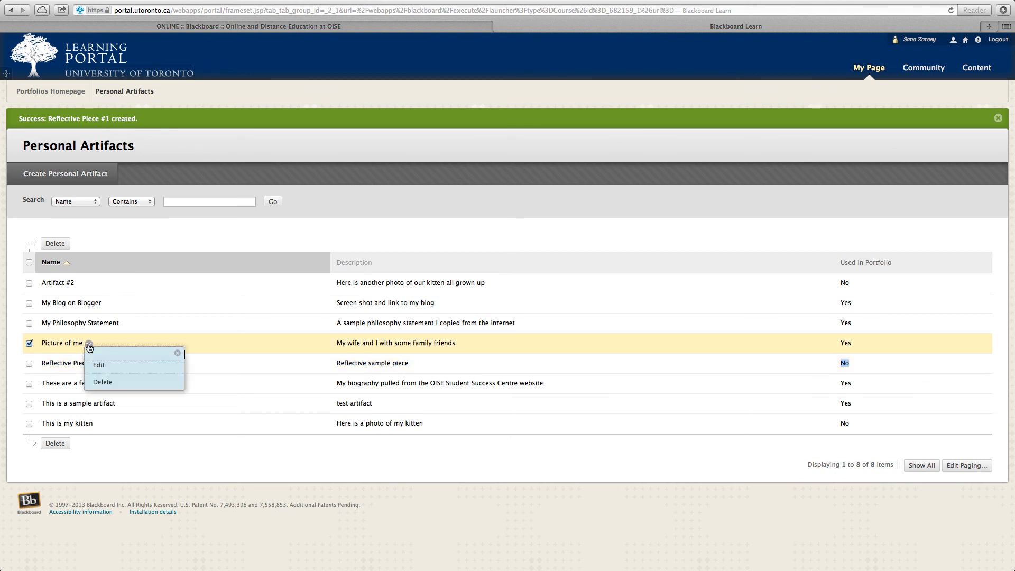
{"action": "left_click", "coordinate": [111, 372]}
{"action": "scroll", "coordinate": [467, 451], "scroll_direction": "down", "scroll_amount": 5}
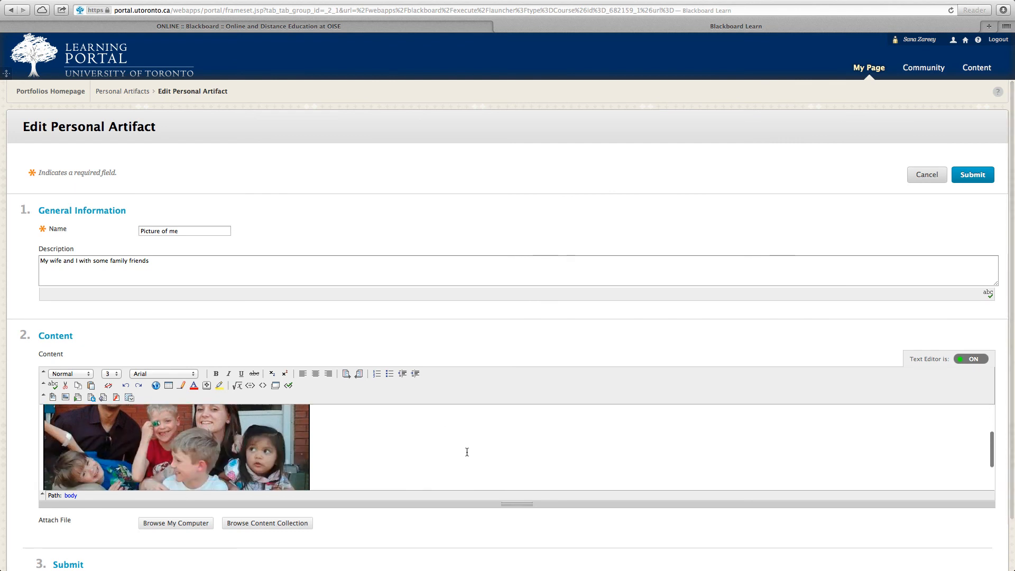
- View the rest of the image in the "Picture of me" content and leave the artifact without saving
{"action": "scroll", "coordinate": [467, 451], "scroll_direction": "up", "scroll_amount": 5}
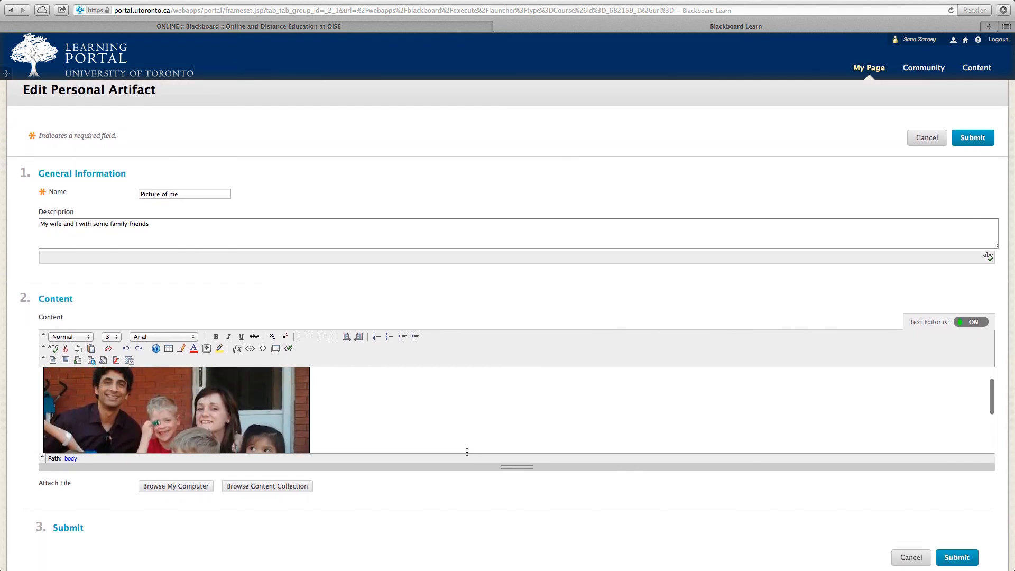
{"action": "scroll", "coordinate": [466, 451], "scroll_direction": "up", "scroll_amount": 2}
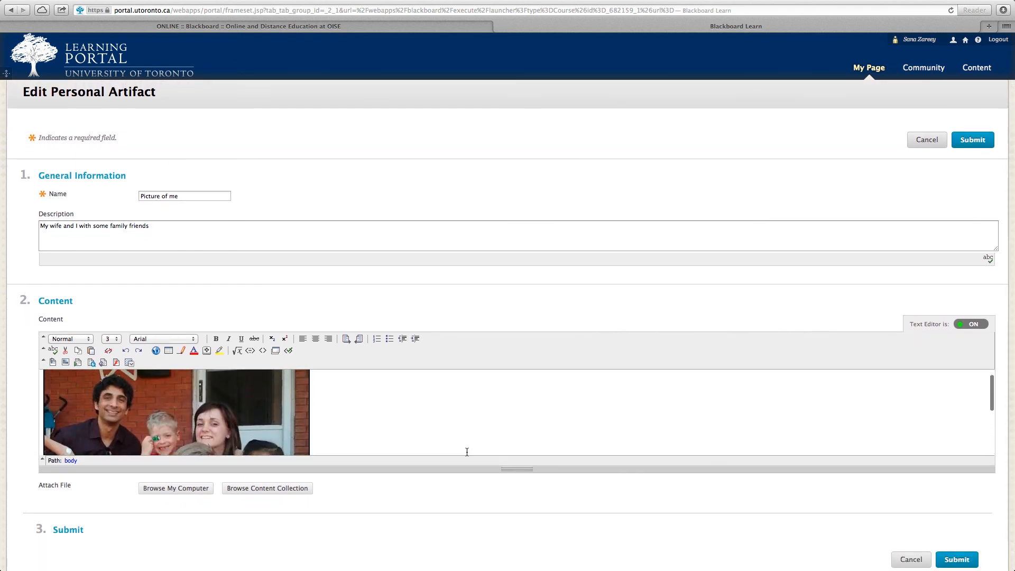
{"action": "left_click", "coordinate": [896, 556]}
- Open the "These are a few word about myself" artifact, view its biography text and return to the artifact list without saving
{"action": "left_click", "coordinate": [259, 355]}
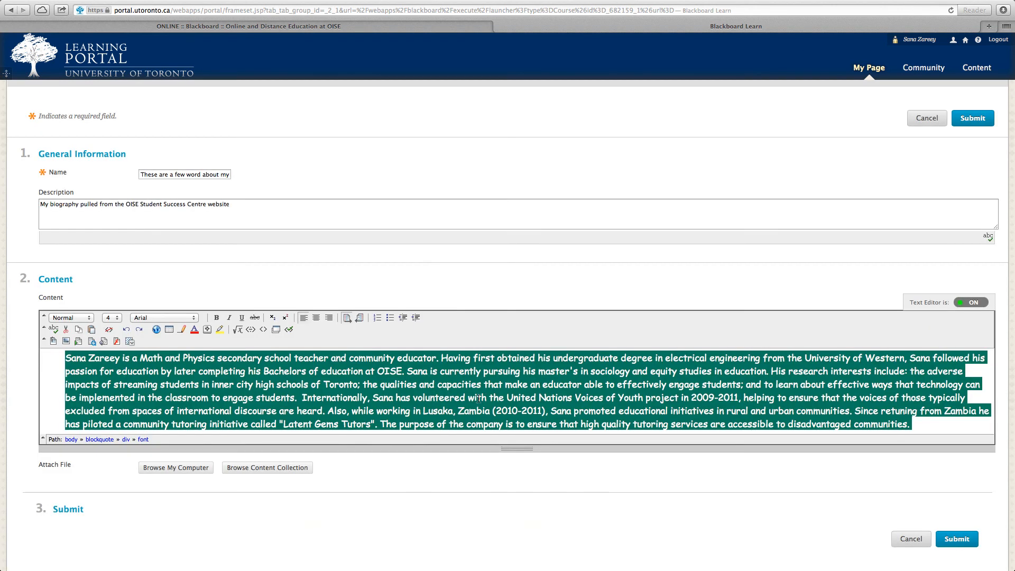
{"action": "left_click_drag", "start_coordinate": [490, 398], "coordinate": [345, 384]}
{"action": "left_click", "coordinate": [323, 371]}
{"action": "left_click", "coordinate": [911, 539]}
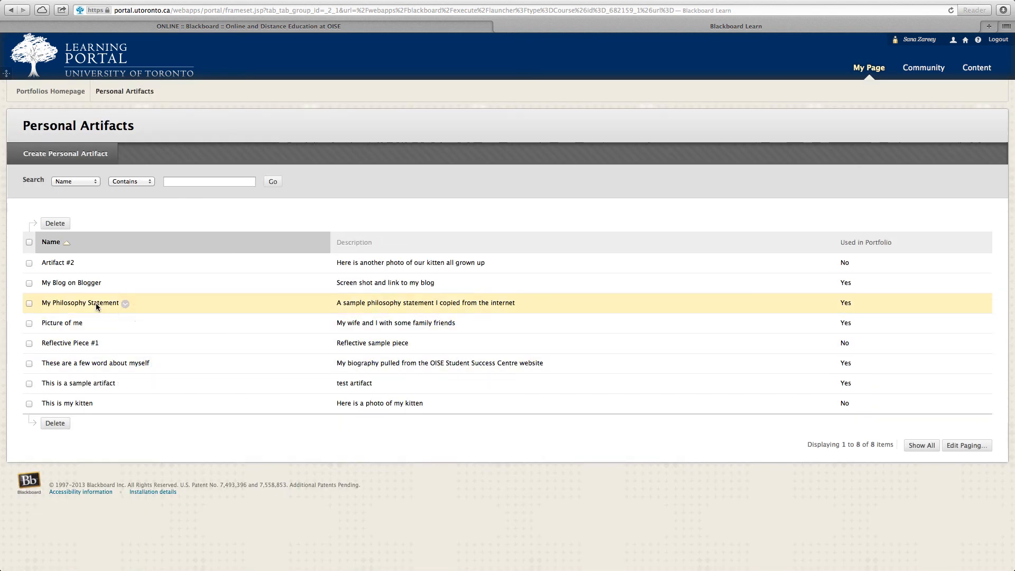
{"action": "left_click", "coordinate": [108, 285]}
{"action": "left_click", "coordinate": [119, 307]}
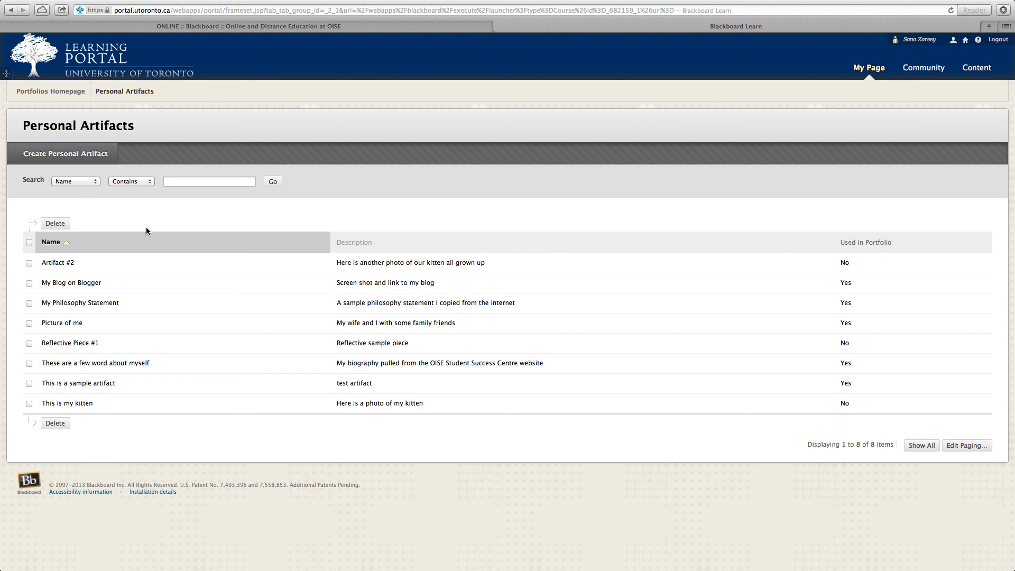
- Open a blank form for a new personal artifact and view its content editor and file attachment options
{"action": "left_click", "coordinate": [31, 158]}
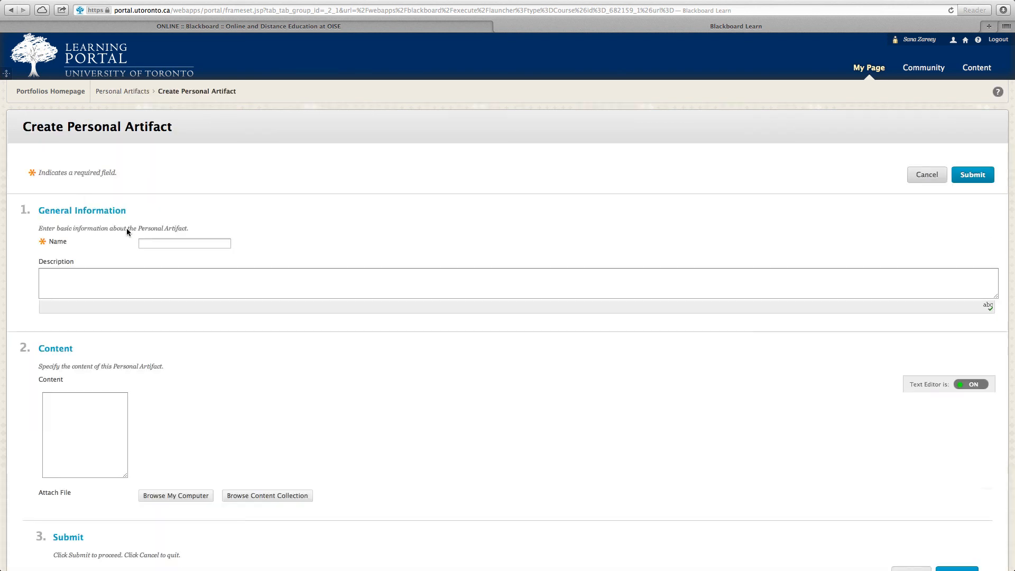
{"action": "left_click", "coordinate": [83, 424]}
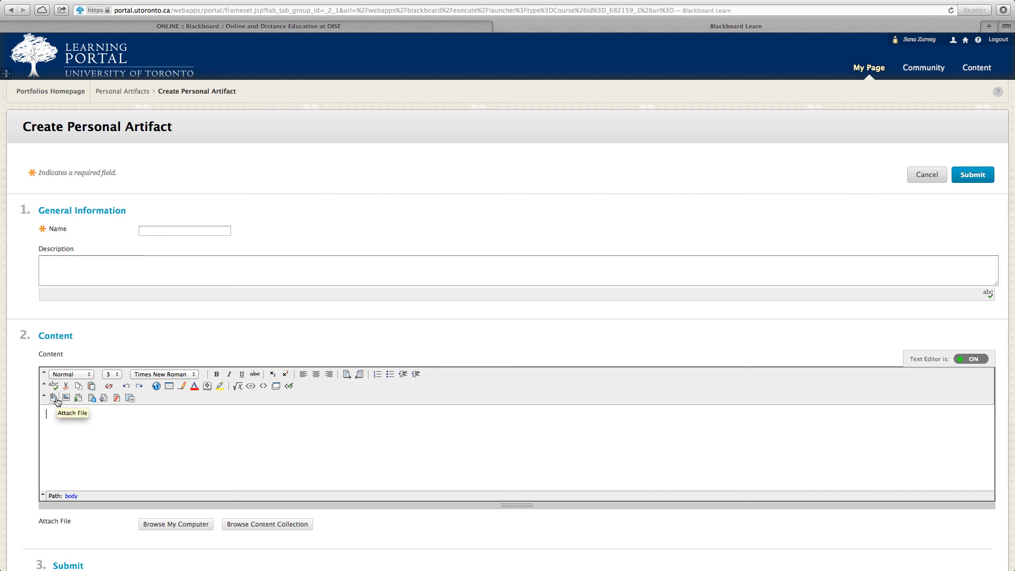
{"action": "scroll", "coordinate": [21, 378], "scroll_direction": "down", "scroll_amount": 2}
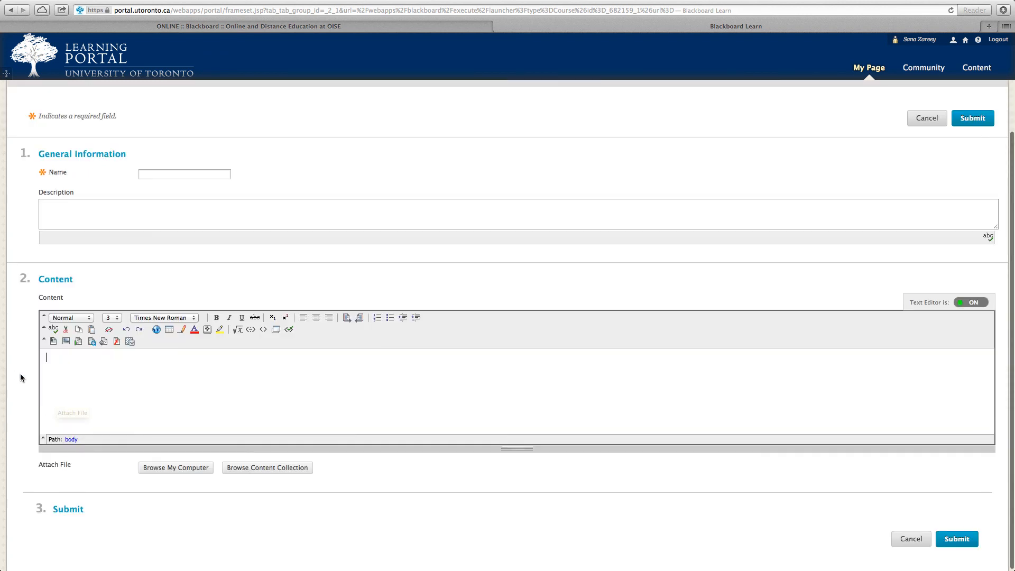